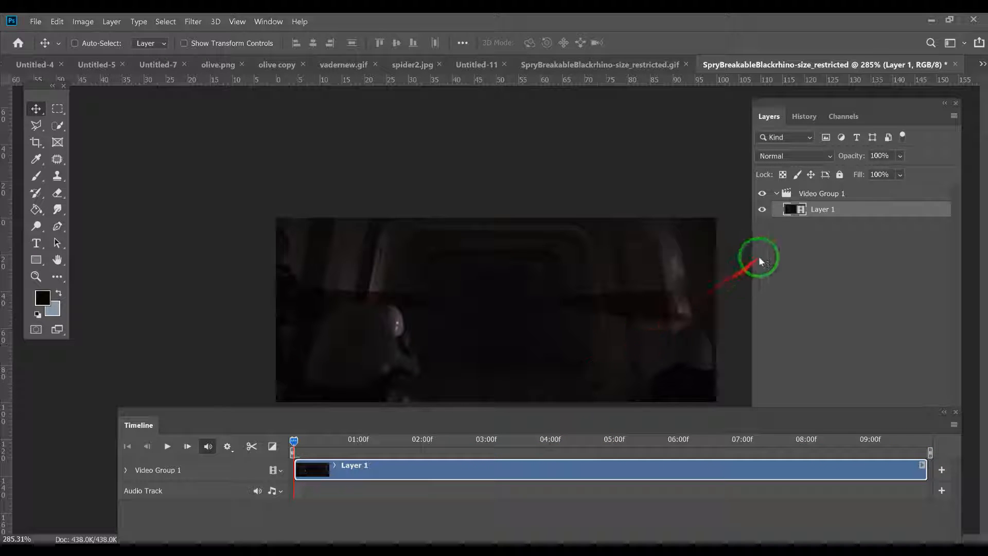
# Step: Move Layer 1 out of Video Group 1 to the top level and rename it vader
pyautogui.click(835, 210)
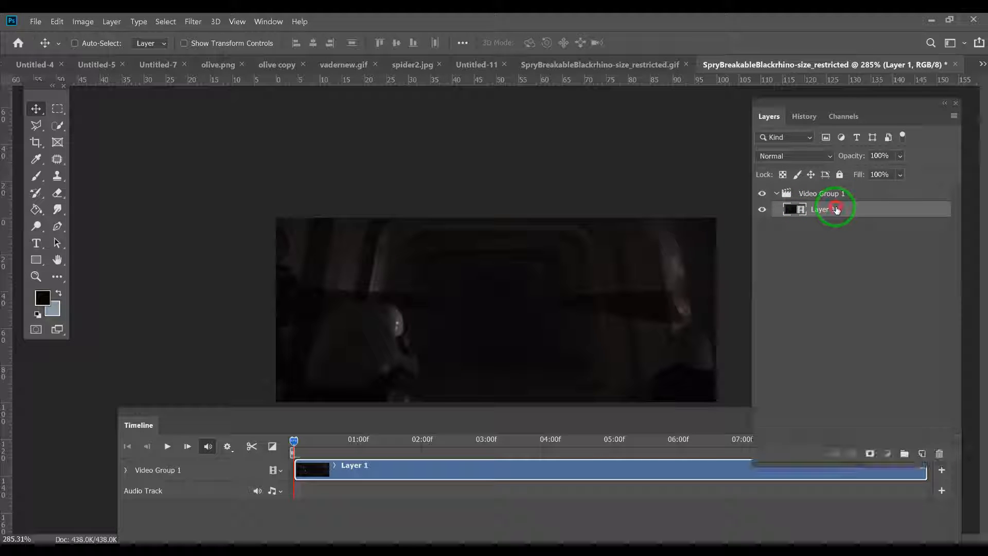
pyautogui.moveTo(836, 208); pyautogui.dragTo(837, 189)
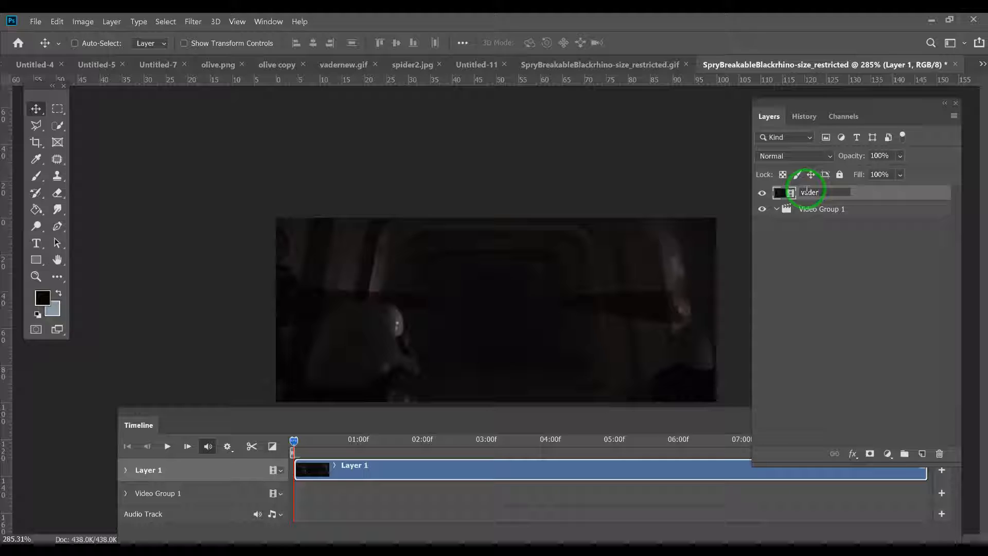
pyautogui.click(873, 198)
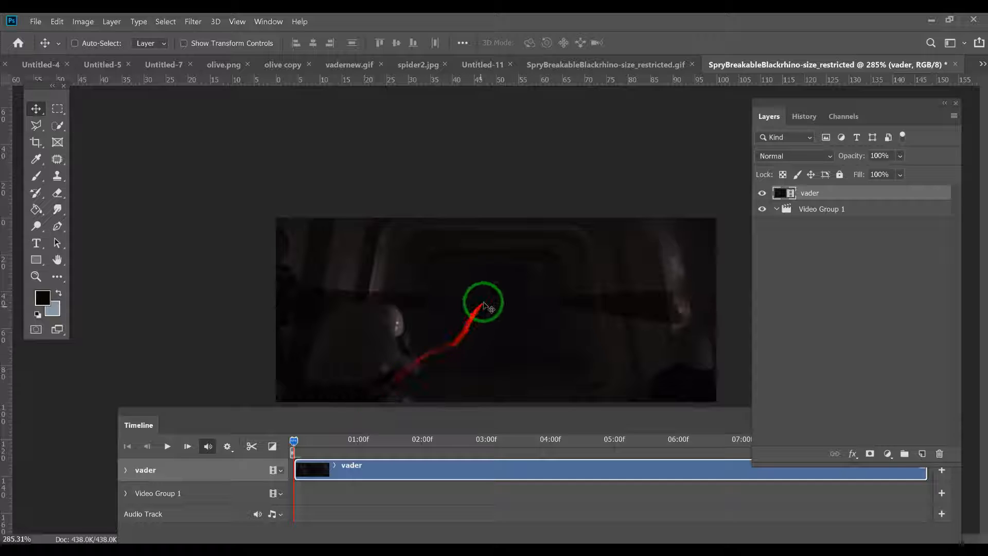
# Step: Crop the canvas to a 1:1 square framing the soldier at the far left of the clip's opening frame
pyautogui.moveTo(293, 442); pyautogui.dragTo(712, 442)
pyautogui.press('Home')
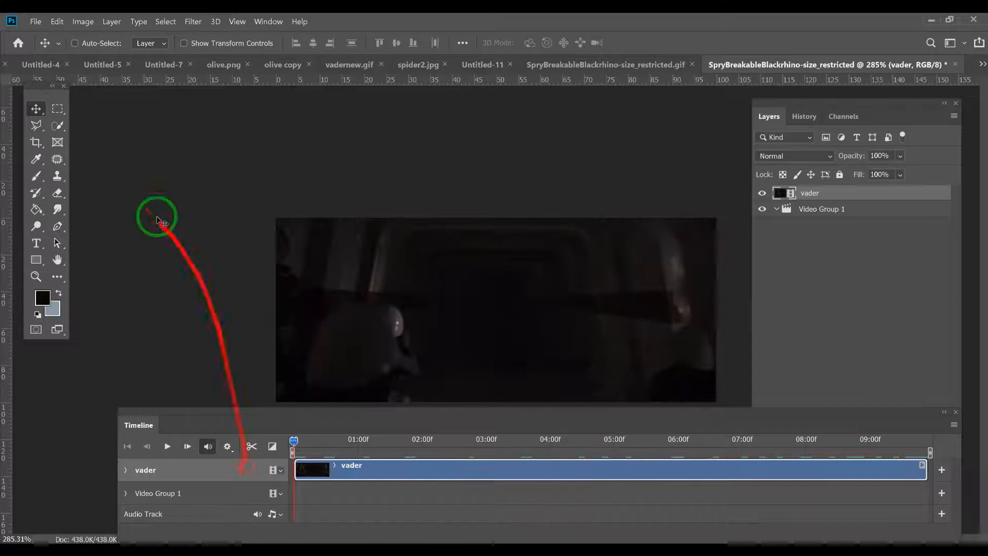
pyautogui.click(36, 143)
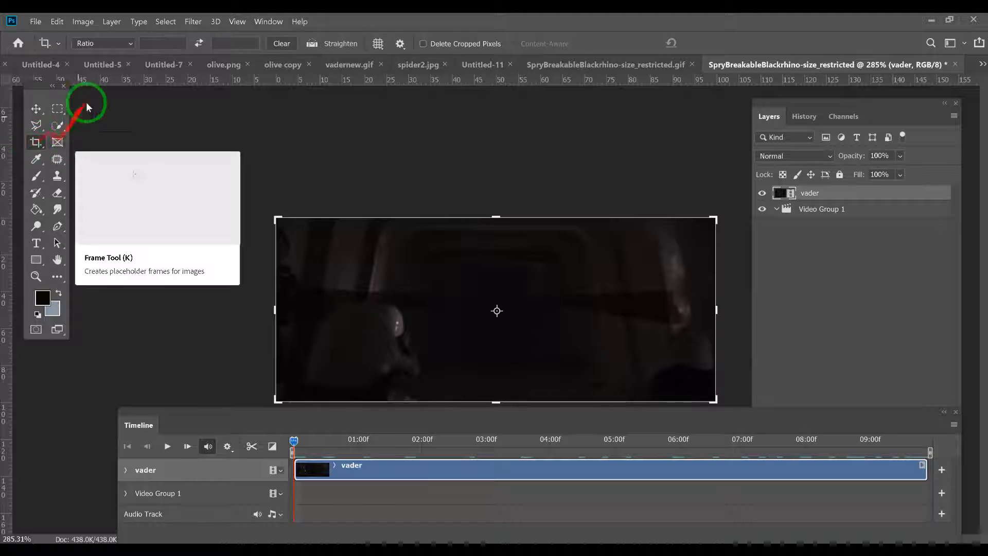
pyautogui.click(132, 44)
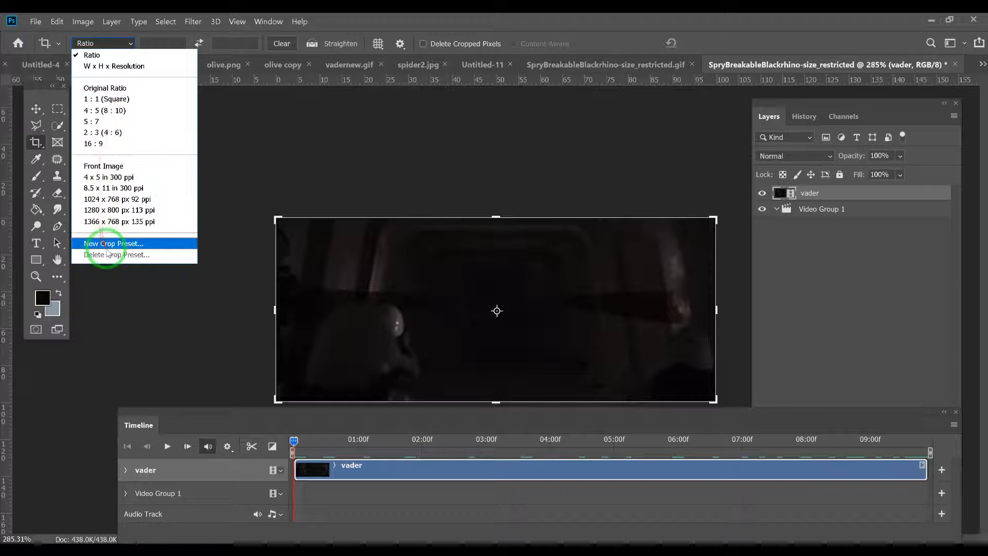
pyautogui.click(115, 99)
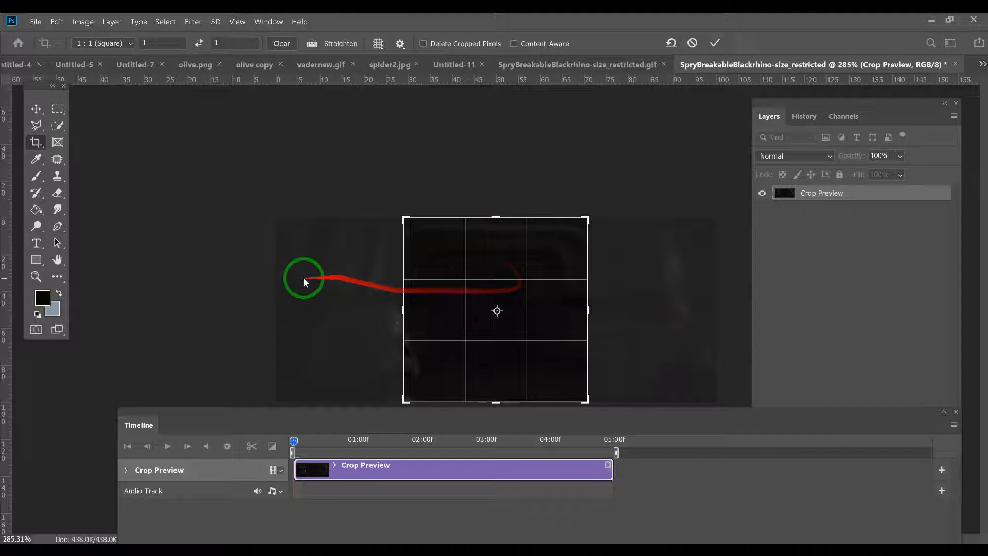
pyautogui.click(488, 260)
pyautogui.moveTo(488, 260); pyautogui.dragTo(539, 261)
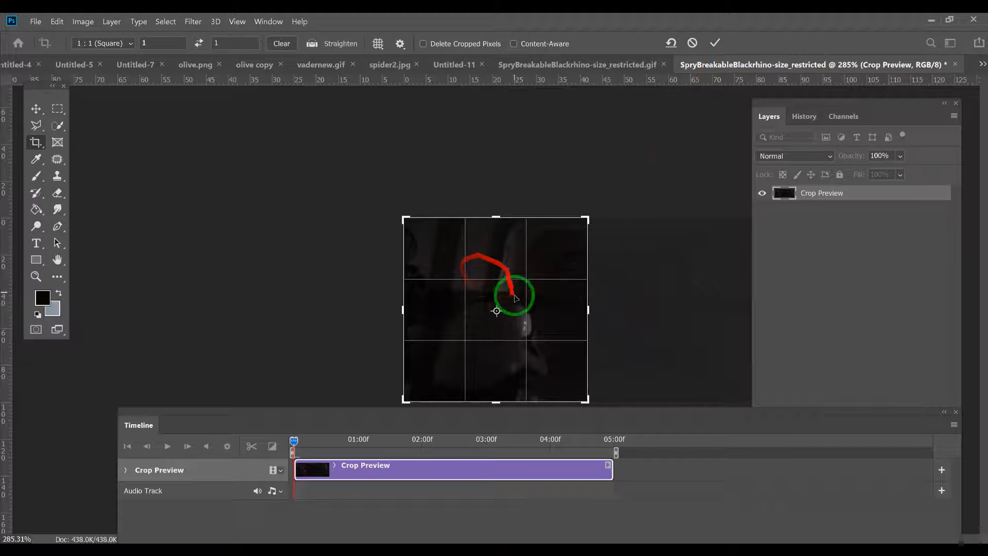
pyautogui.click(715, 45)
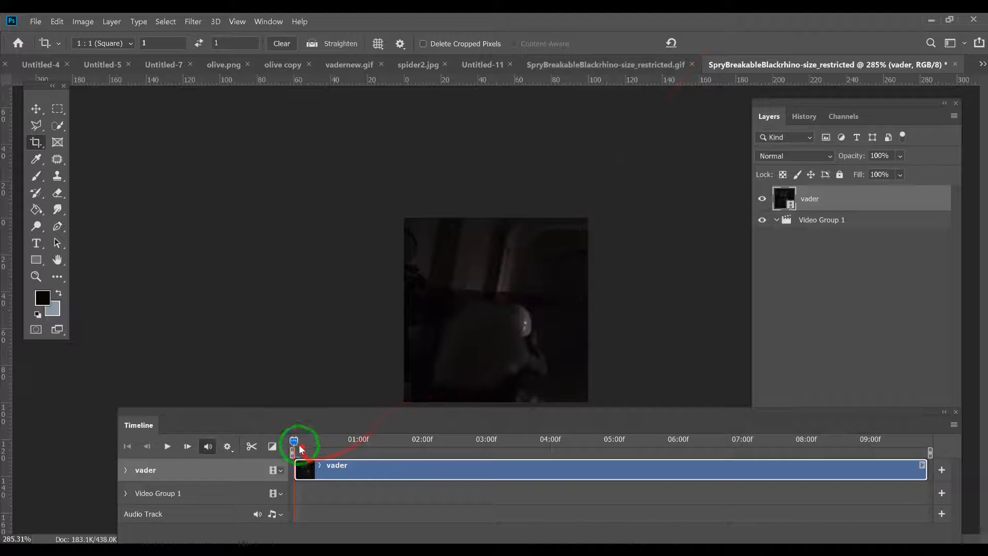
# Step: Enable Position animation on the vader layer with a keyframe at about 04:03, before the soldier leaves the frame
pyautogui.moveTo(294, 443); pyautogui.dragTo(520, 448)
pyautogui.moveTo(412, 414); pyautogui.dragTo(491, 415)
pyautogui.moveTo(598, 441); pyautogui.dragTo(505, 457)
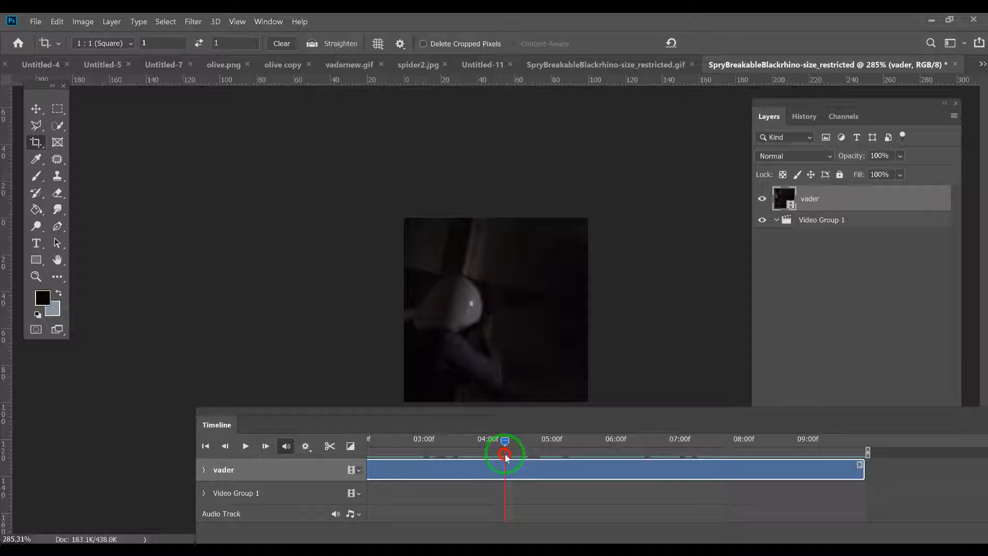
pyautogui.moveTo(504, 452); pyautogui.dragTo(505, 452)
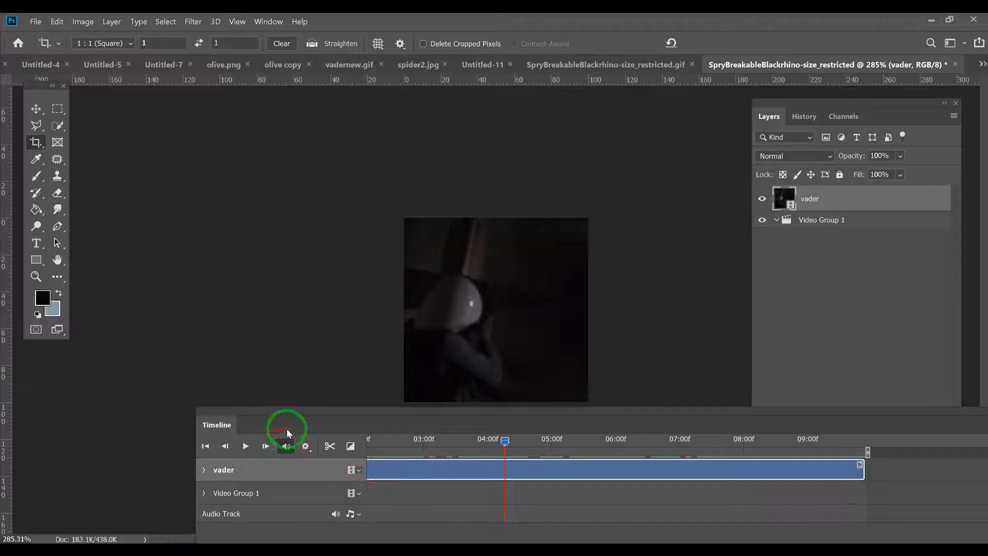
pyautogui.click(203, 471)
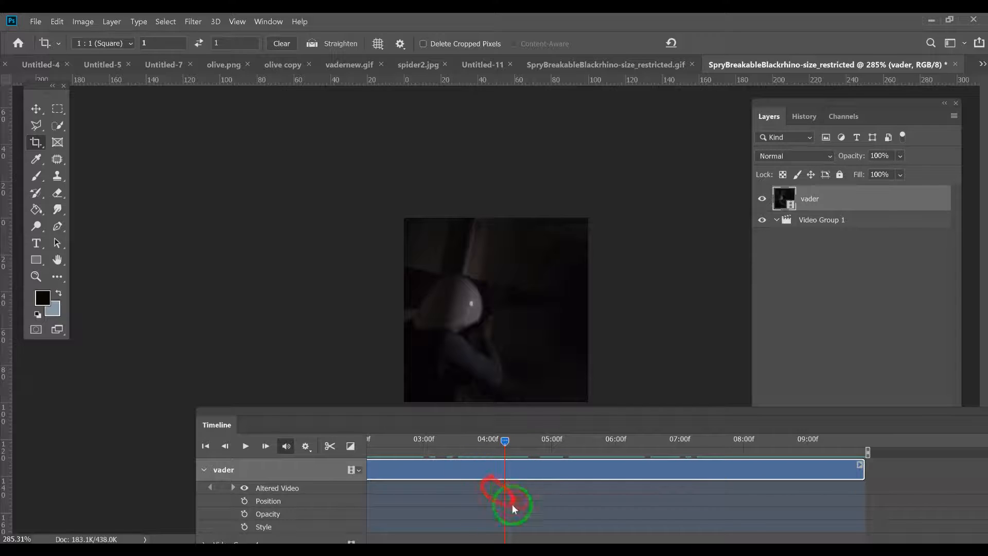
pyautogui.click(244, 501)
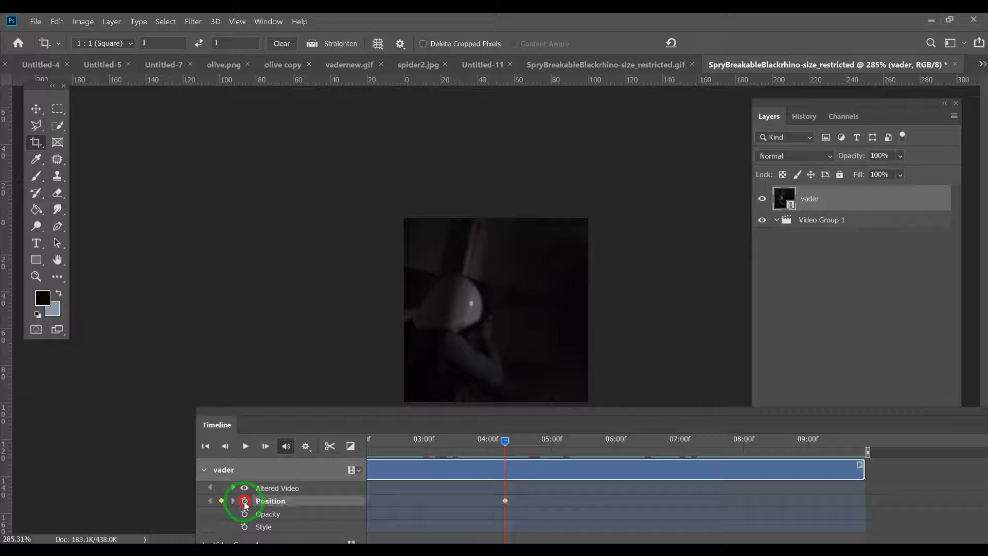
# Step: At about 7.5 seconds, shift the vader layer left to show the corridor's centre, setting a second Position keyframe
pyautogui.moveTo(505, 444); pyautogui.dragTo(311, 458)
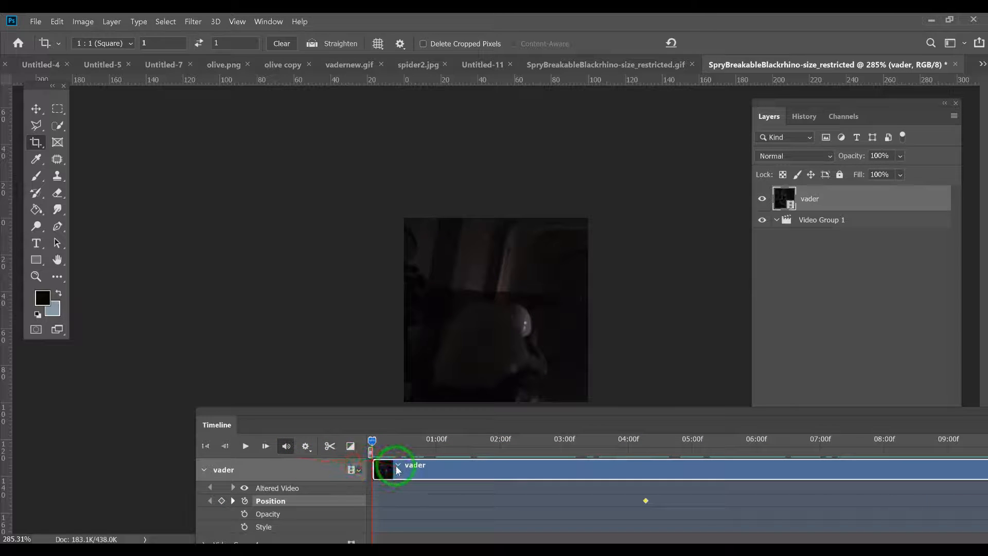
pyautogui.moveTo(374, 443); pyautogui.dragTo(645, 456)
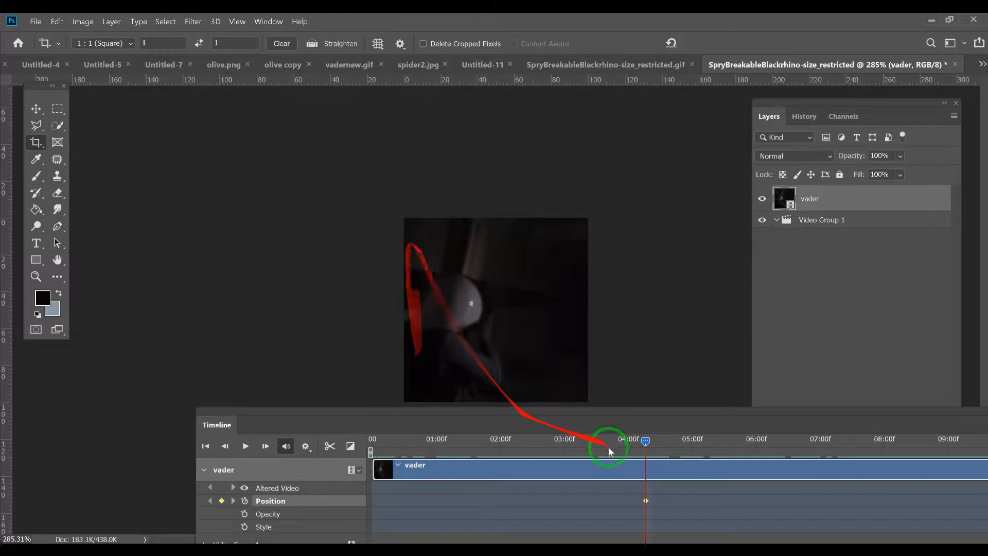
pyautogui.moveTo(647, 441); pyautogui.dragTo(930, 442)
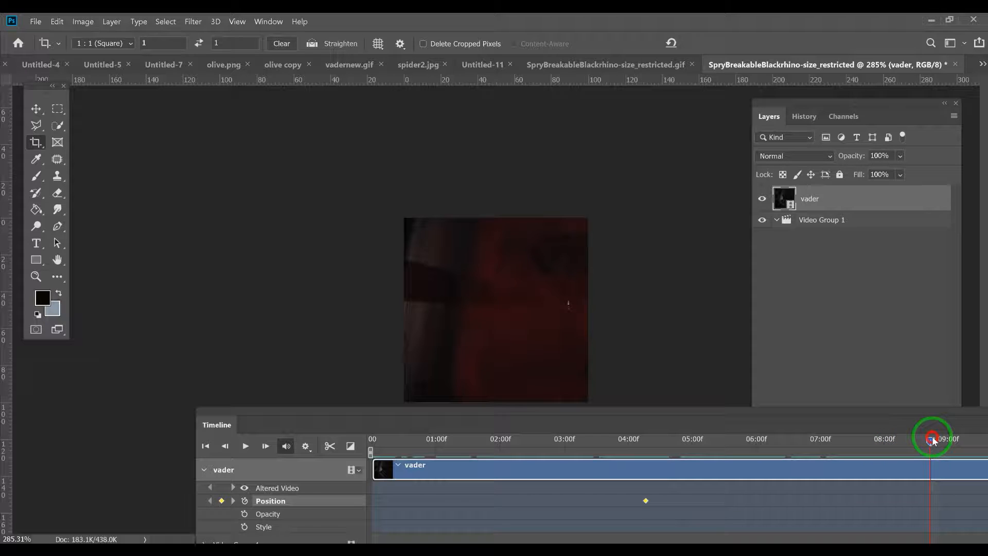
pyautogui.moveTo(918, 438); pyautogui.dragTo(848, 441)
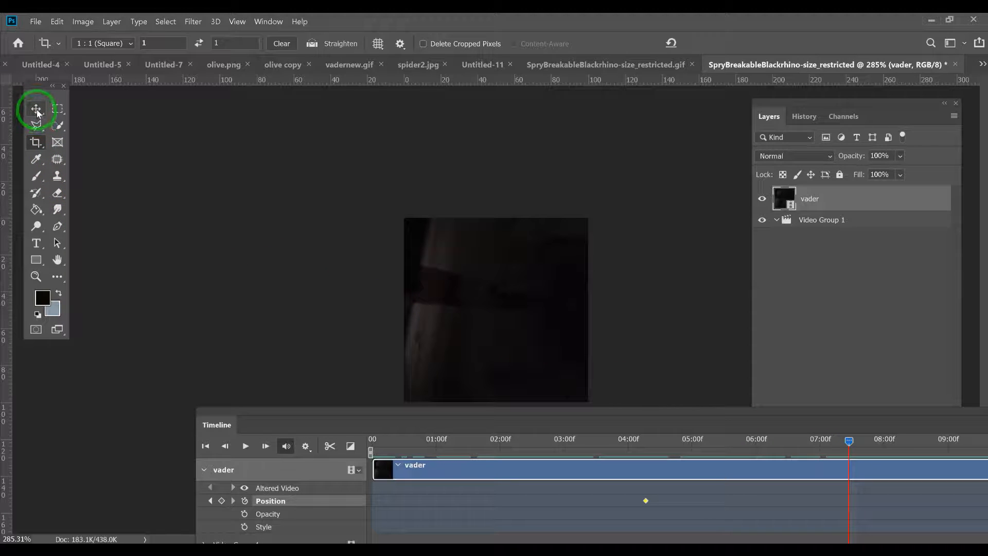
pyautogui.click(36, 109)
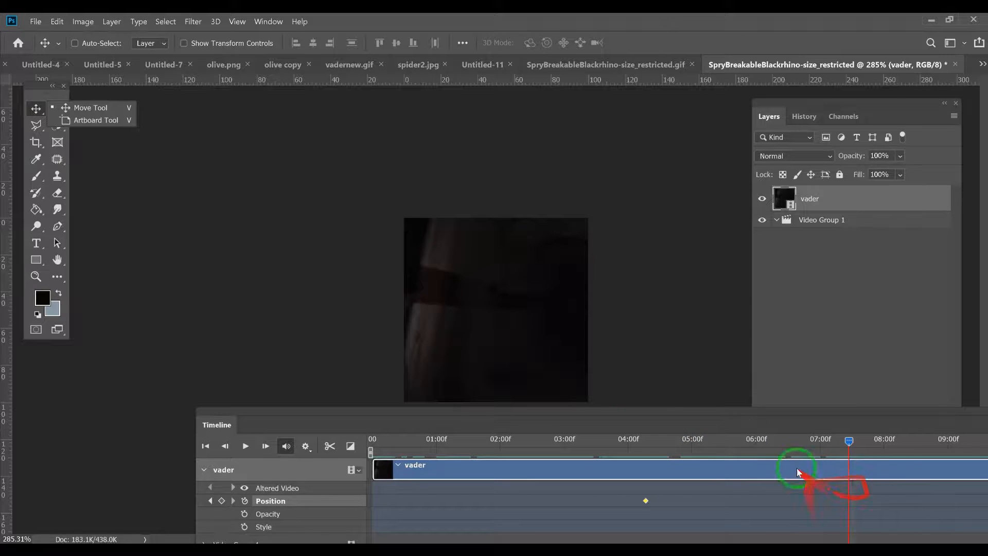
pyautogui.moveTo(564, 330); pyautogui.dragTo(440, 325)
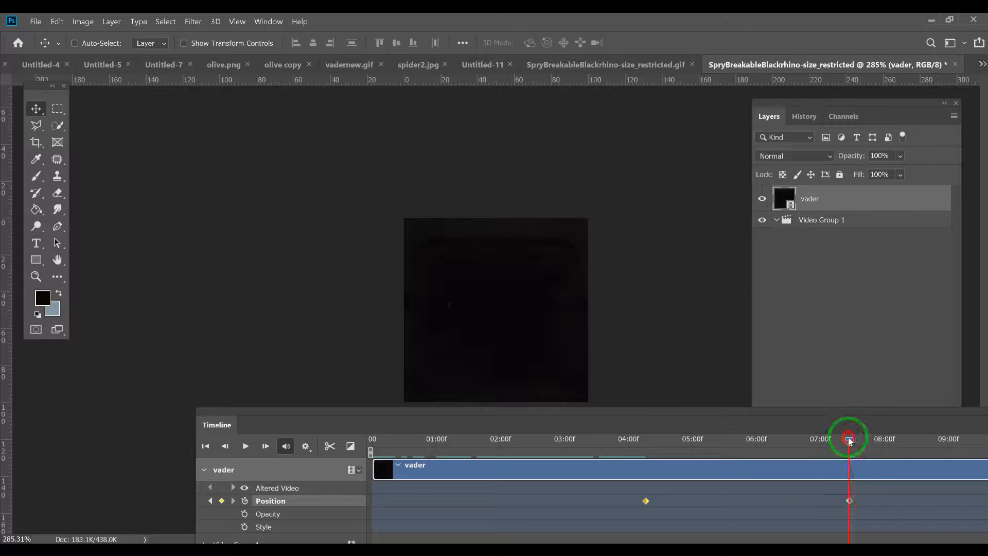
# Step: Play back the clip to check the pan between the two Position keyframes
pyautogui.moveTo(824, 443); pyautogui.dragTo(617, 477)
pyautogui.press('space')
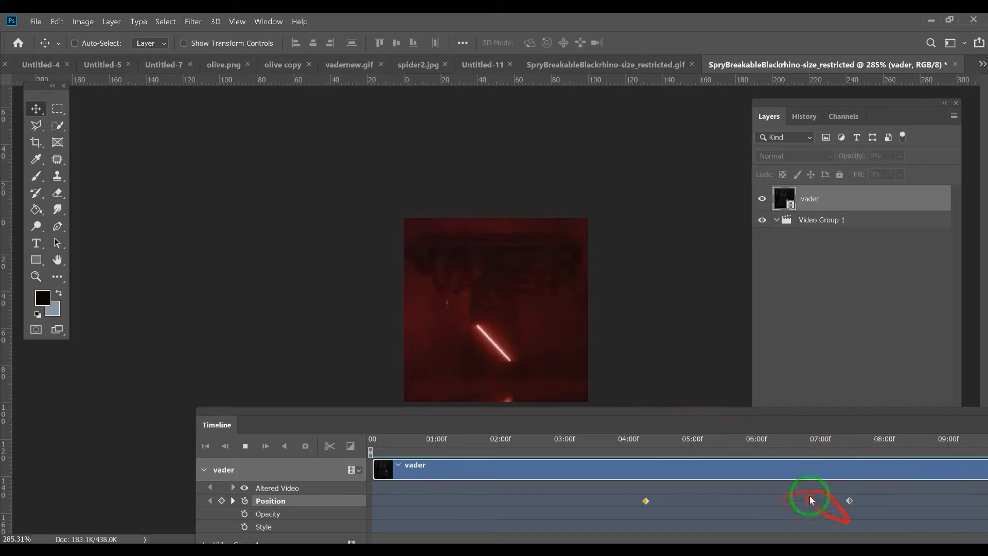
pyautogui.press('space')
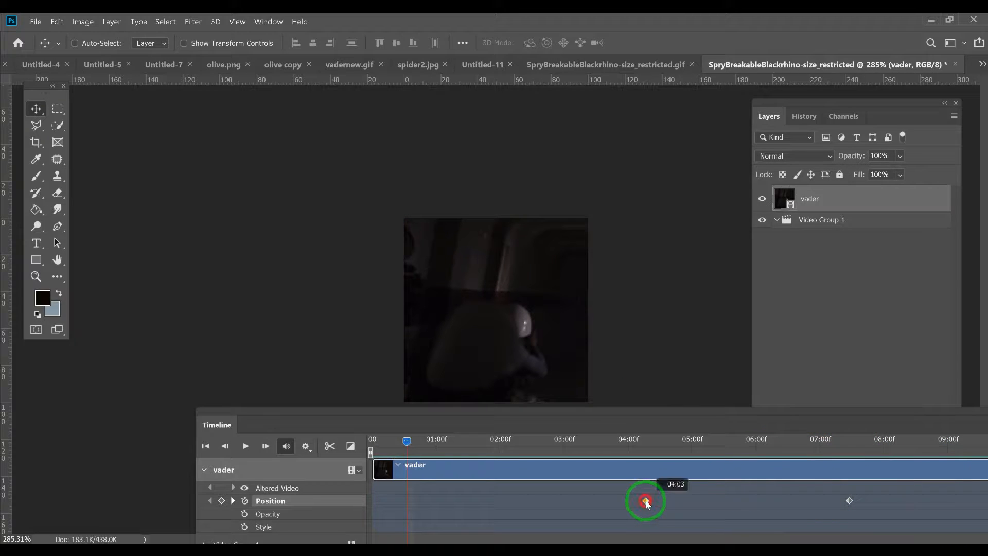
# Step: Move the first Position keyframe of the vader layer slightly later, to about 4.4 seconds
pyautogui.moveTo(472, 502); pyautogui.dragTo(372, 500)
pyautogui.moveTo(414, 442); pyautogui.dragTo(855, 453)
pyautogui.moveTo(744, 463); pyautogui.dragTo(651, 496)
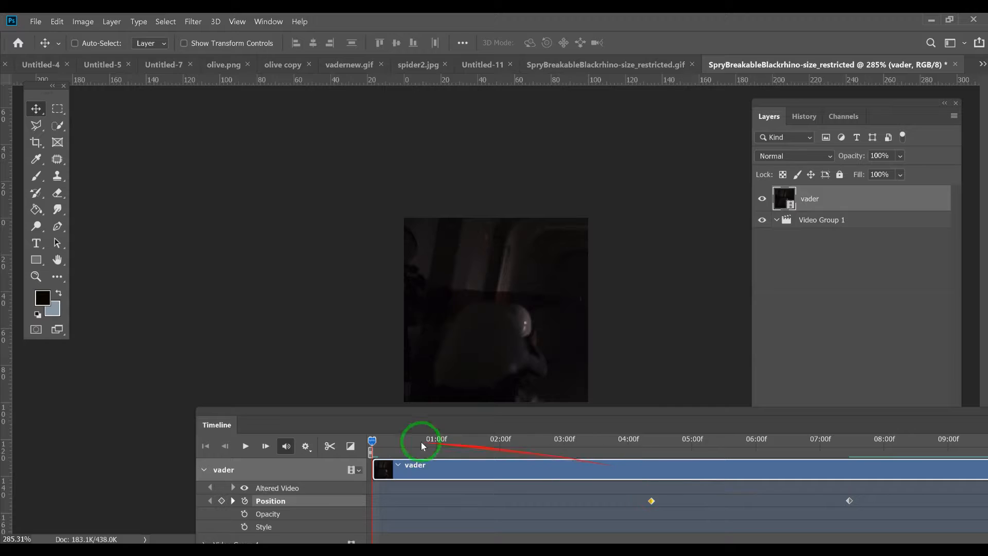
# Step: Check the frame at the adjusted first keyframe, and replay the clip from the start
pyautogui.moveTo(375, 442); pyautogui.dragTo(630, 474)
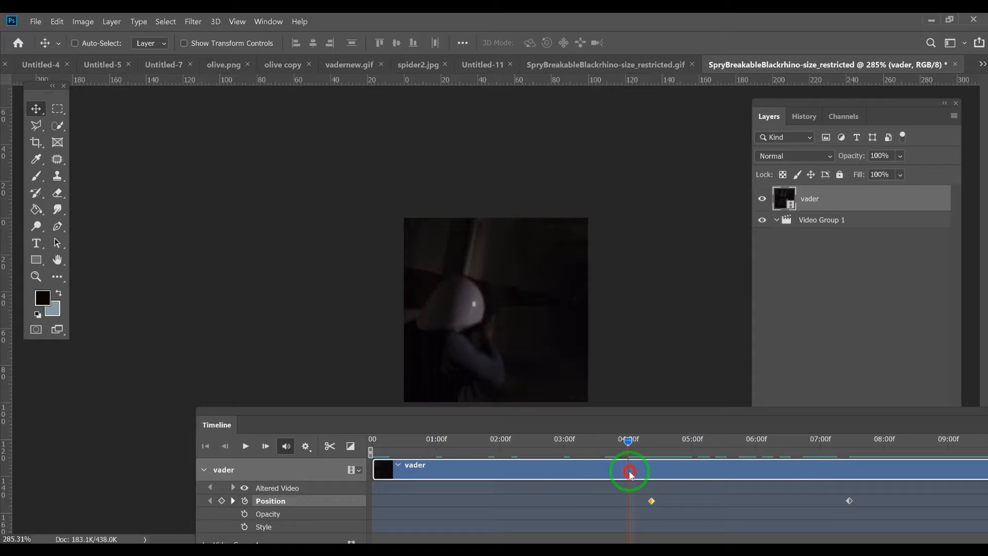
pyautogui.moveTo(632, 472); pyautogui.dragTo(652, 467)
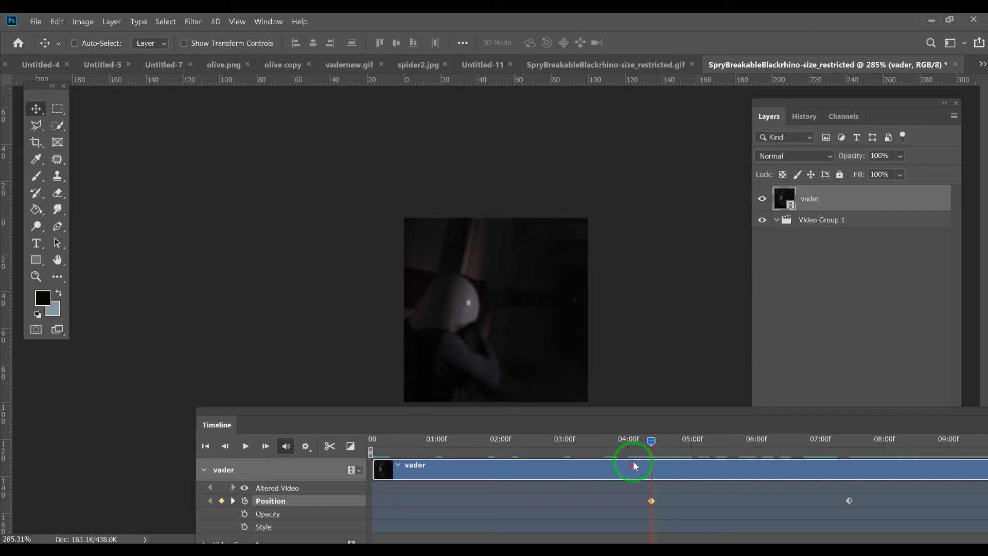
pyautogui.moveTo(647, 439); pyautogui.dragTo(298, 463)
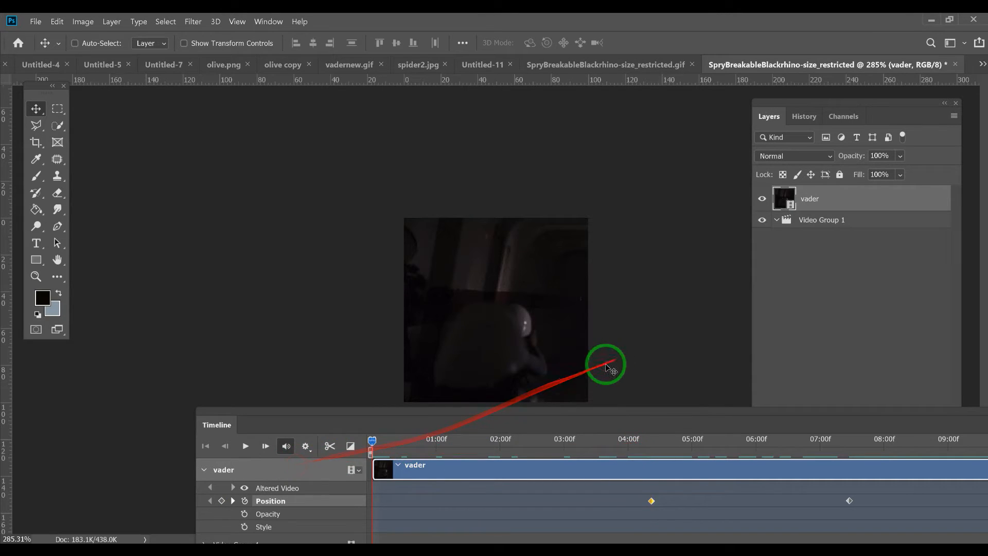
pyautogui.press('space')
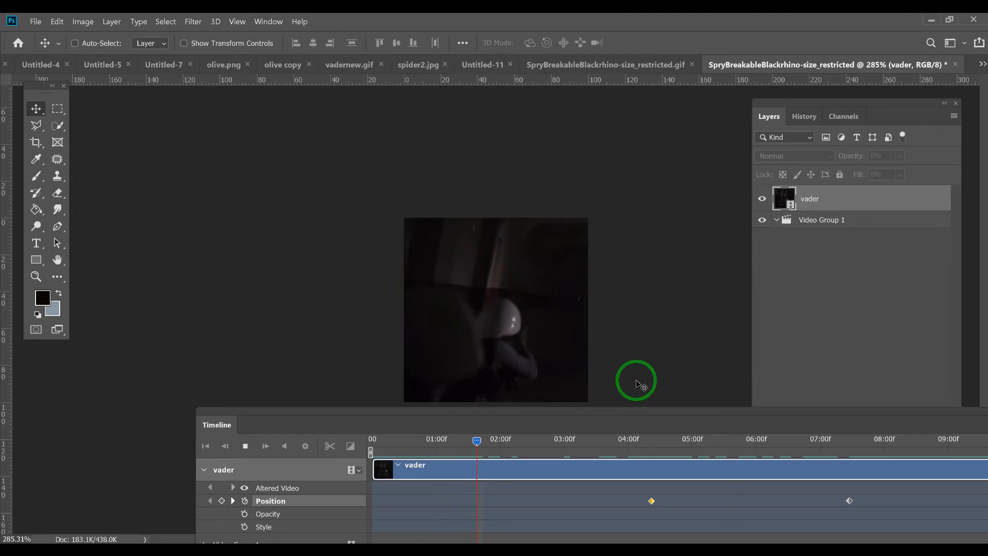